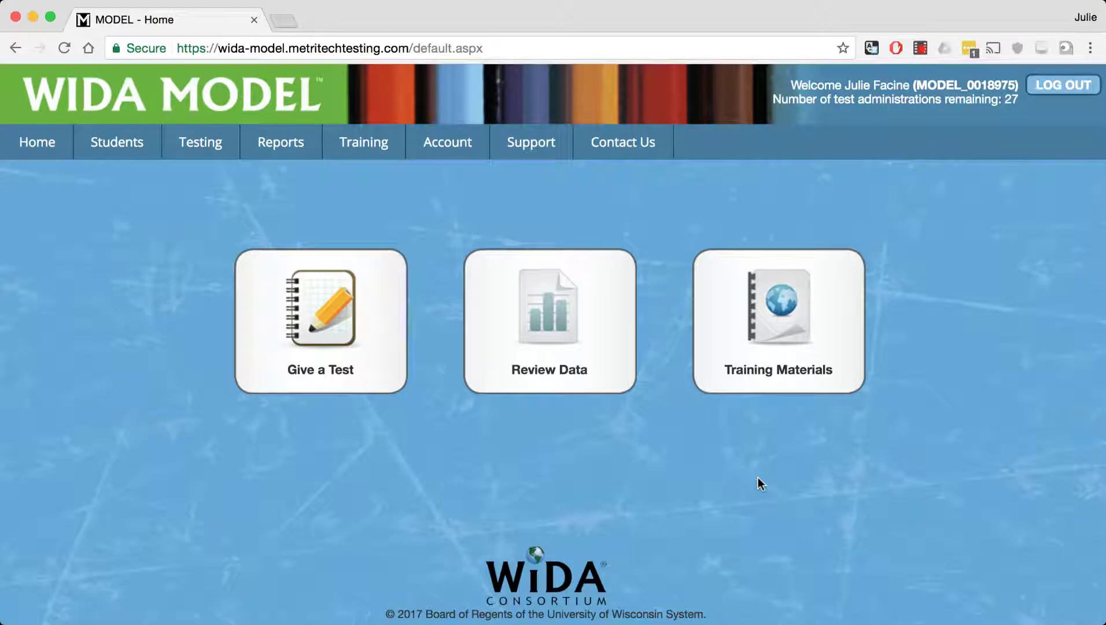
- Create and save a test session named "Apr 19 Listening" for the Listening domain, leaving date and time blank
{"action": "mouse_move", "coordinate": [200, 155]}
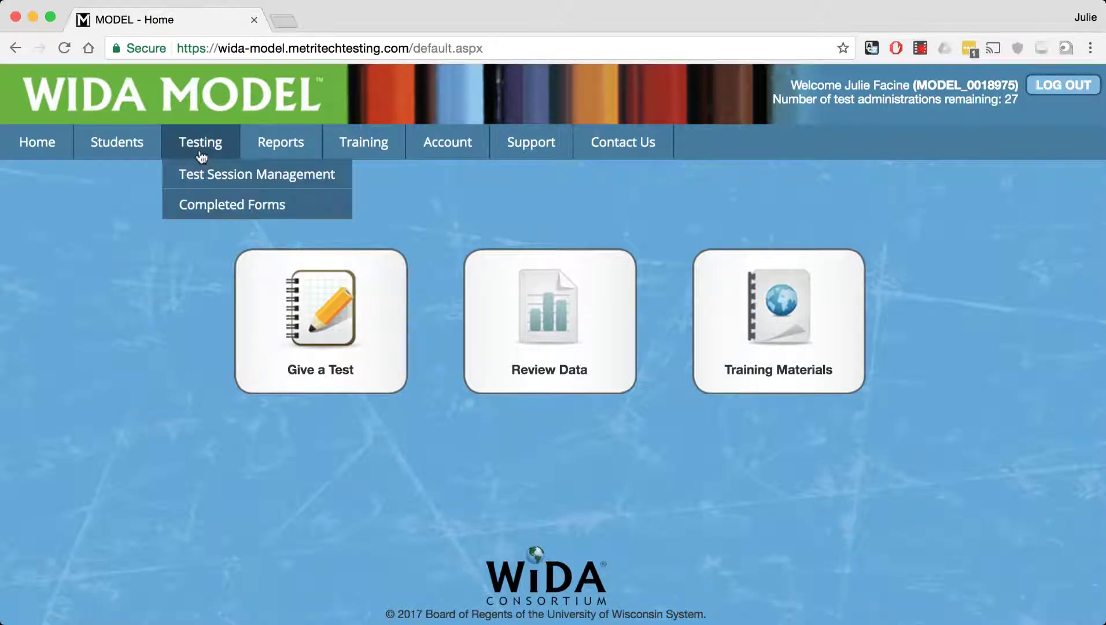
{"action": "left_click", "coordinate": [206, 176]}
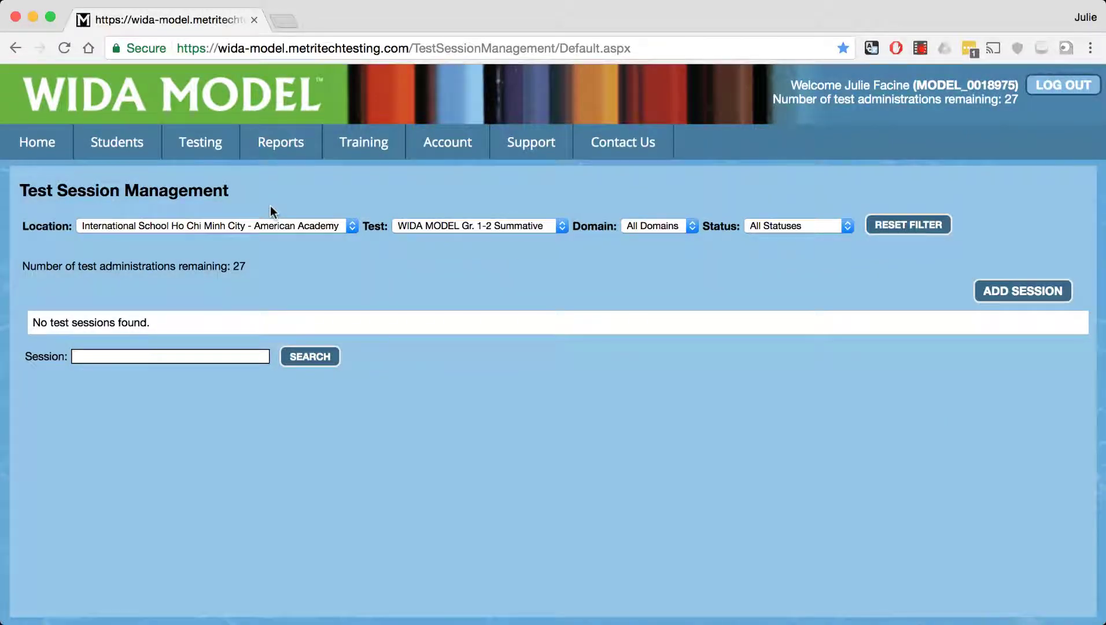
{"action": "left_click", "coordinate": [998, 295]}
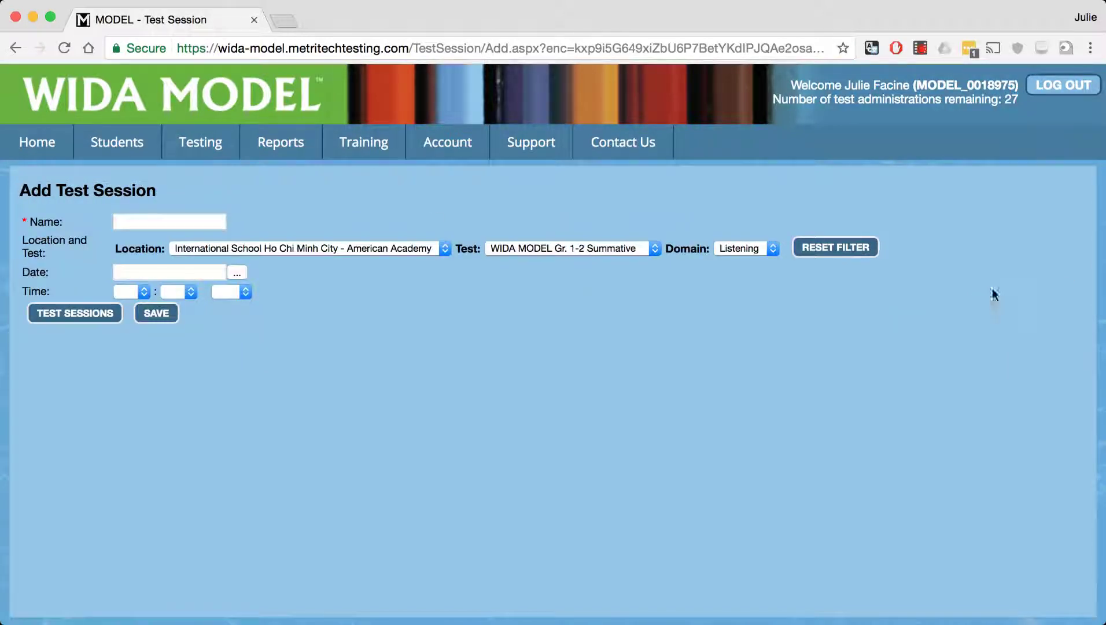
{"action": "left_click", "coordinate": [184, 226]}
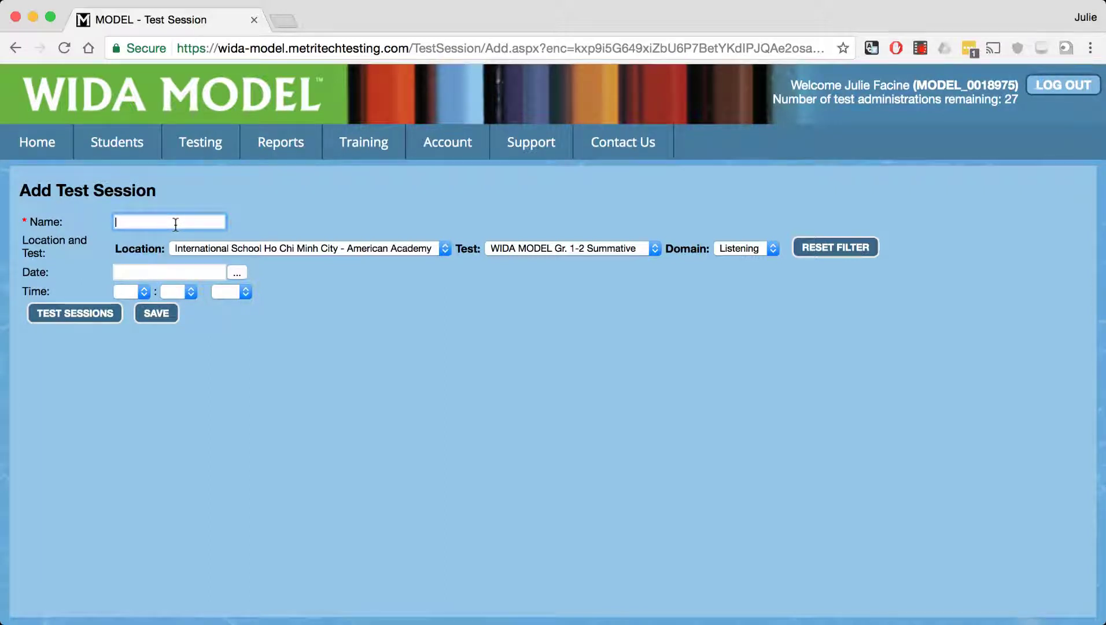
{"action": "type", "text": "Apr 19 Listening"}
{"action": "left_click", "coordinate": [308, 351]}
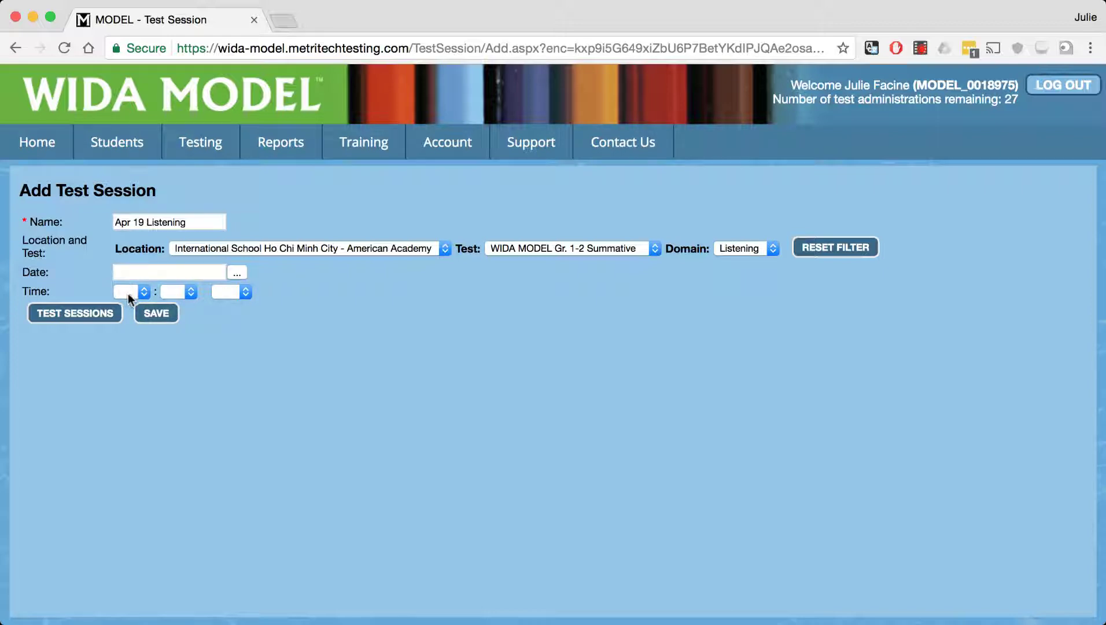
{"action": "left_click", "coordinate": [155, 313]}
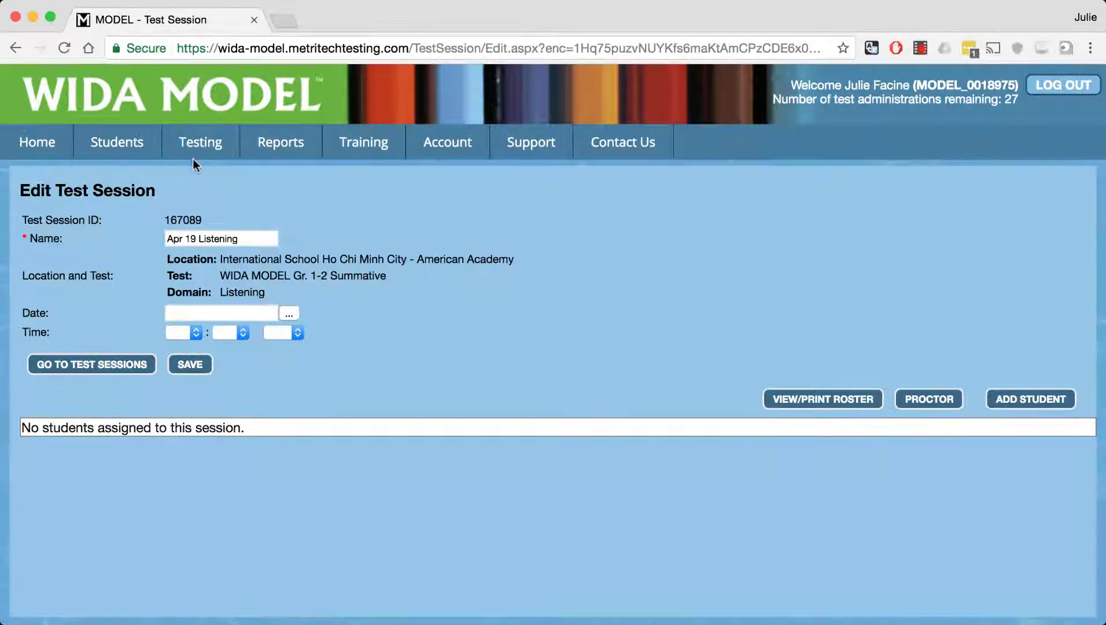
- Create and save another test session named "Apr 19 Writing" with the domain set to Writing
{"action": "mouse_move", "coordinate": [191, 153]}
{"action": "left_click", "coordinate": [198, 179]}
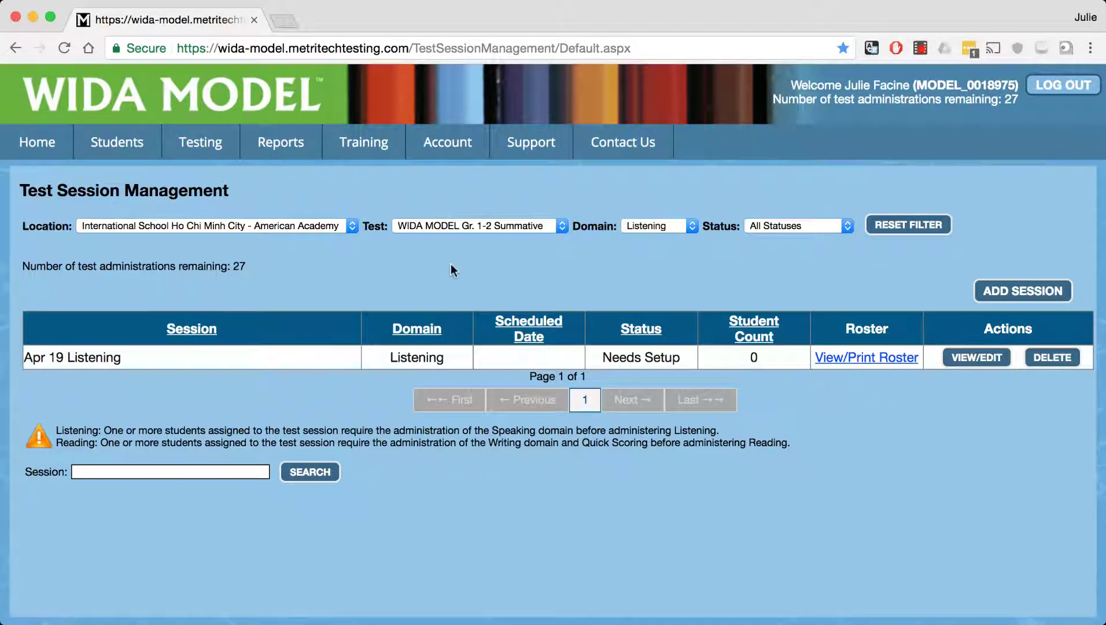
{"action": "left_click", "coordinate": [1031, 289]}
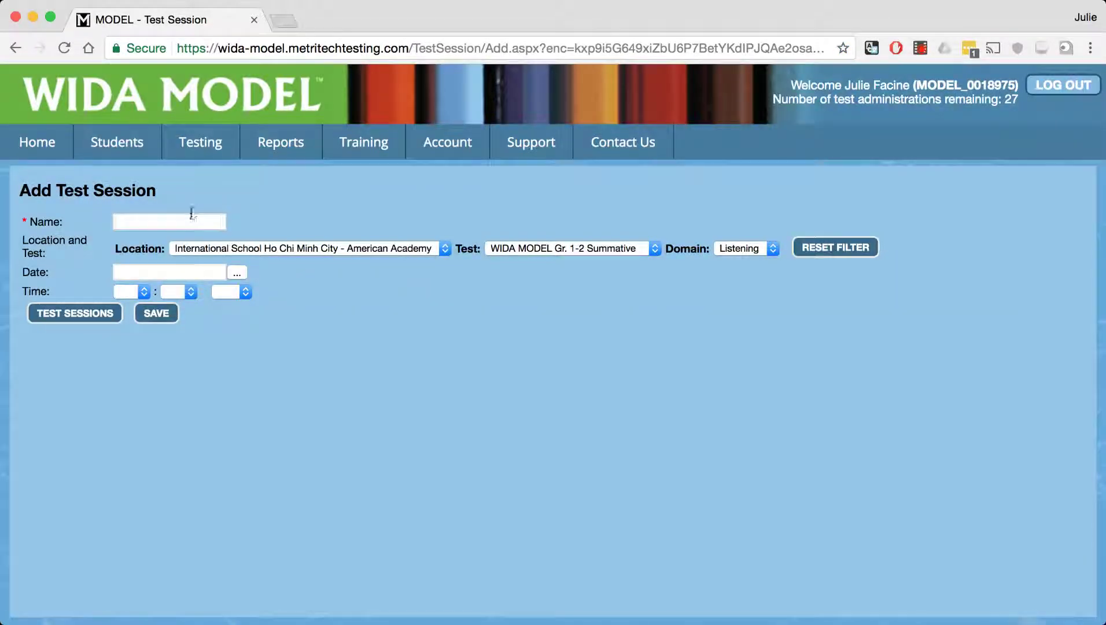
{"action": "left_click", "coordinate": [191, 221]}
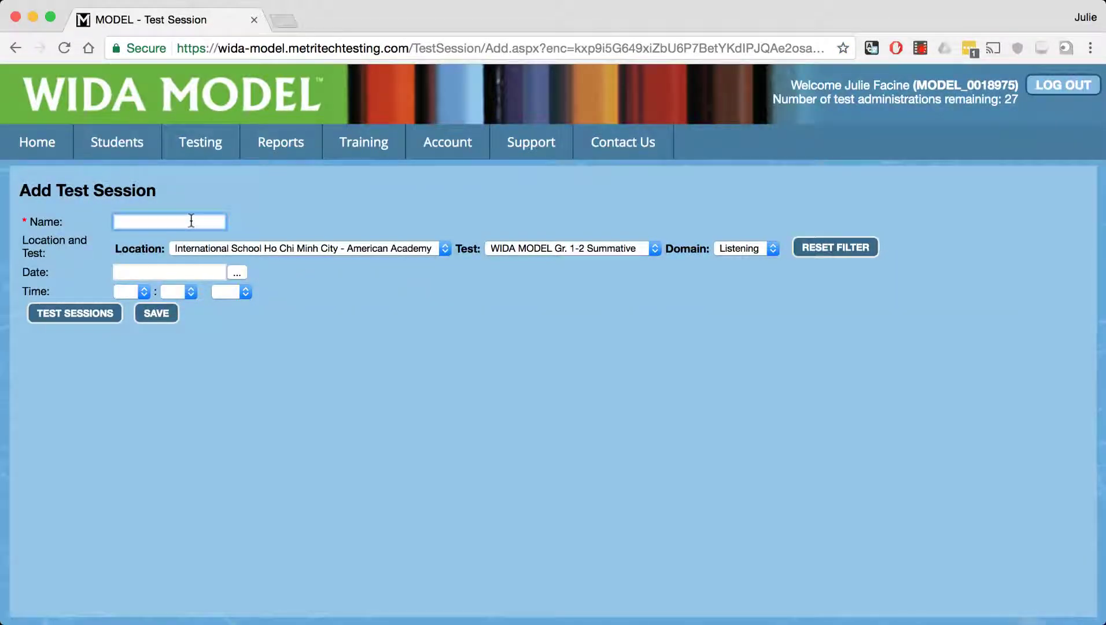
{"action": "type", "text": "Apr 19 Writing"}
{"action": "left_click", "coordinate": [558, 300]}
{"action": "left_click", "coordinate": [729, 247]}
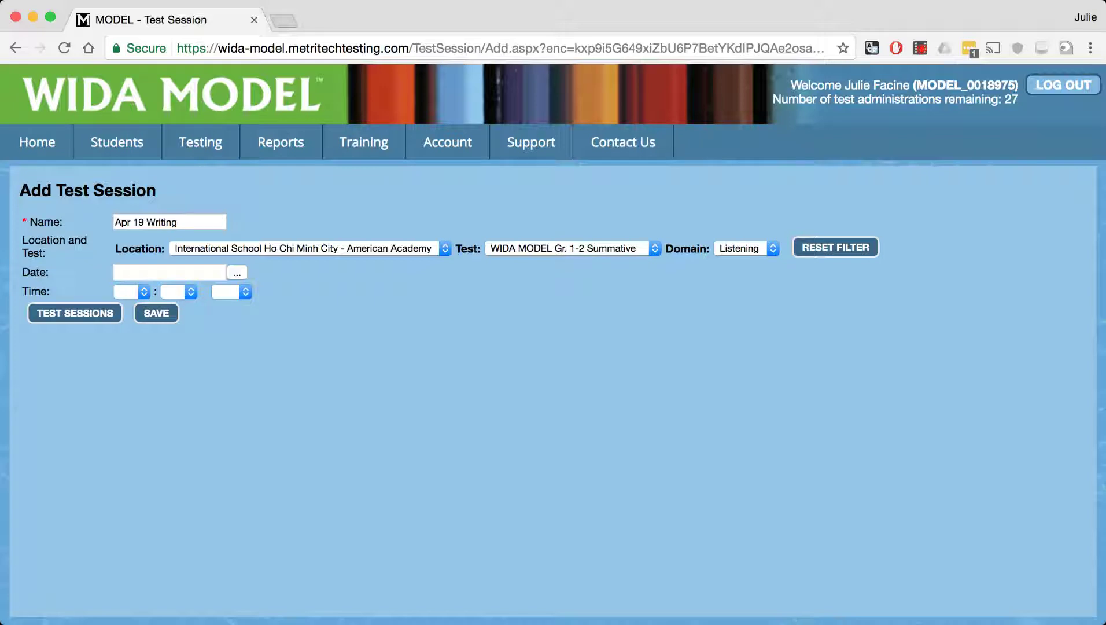
{"action": "left_click", "coordinate": [731, 272]}
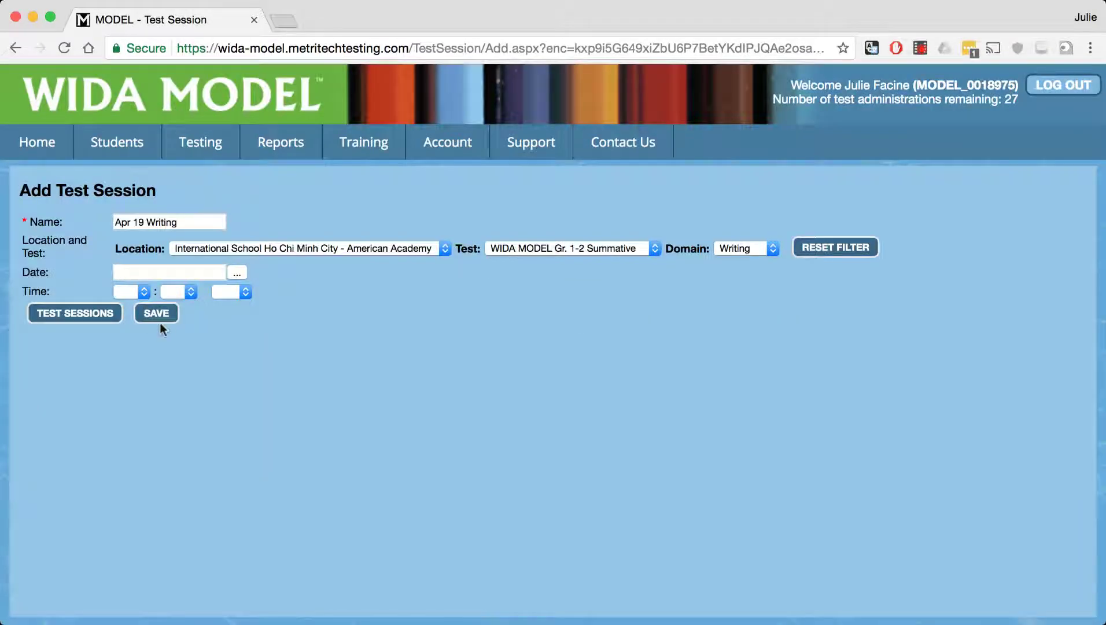
{"action": "left_click", "coordinate": [152, 315]}
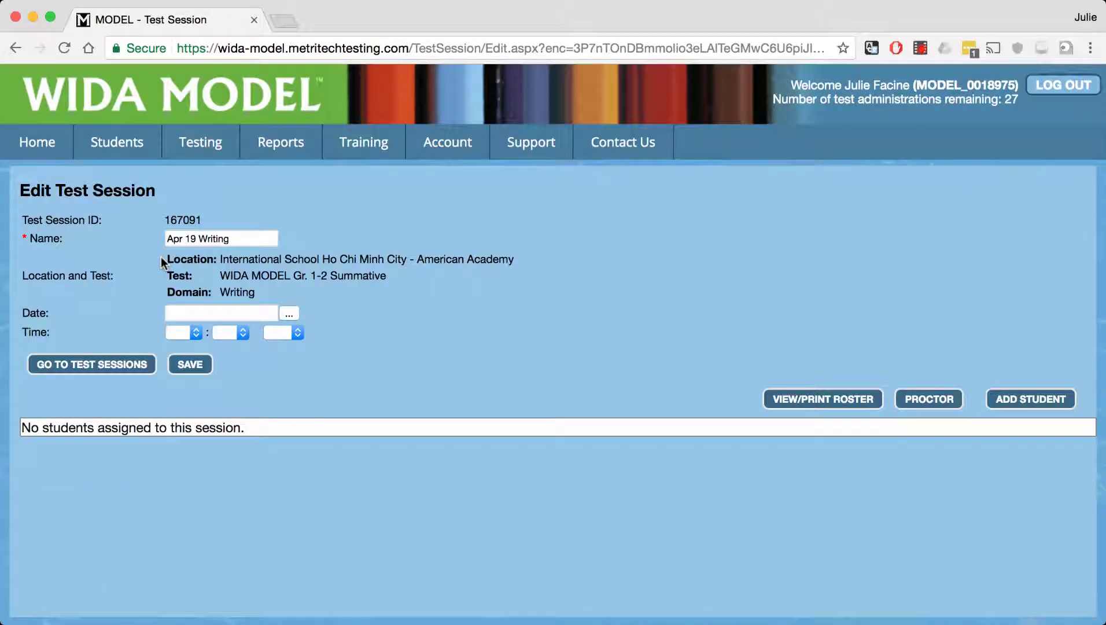
- Create and save a third test session named "Apr 19 Reading" with the domain set to Reading
{"action": "mouse_move", "coordinate": [199, 152]}
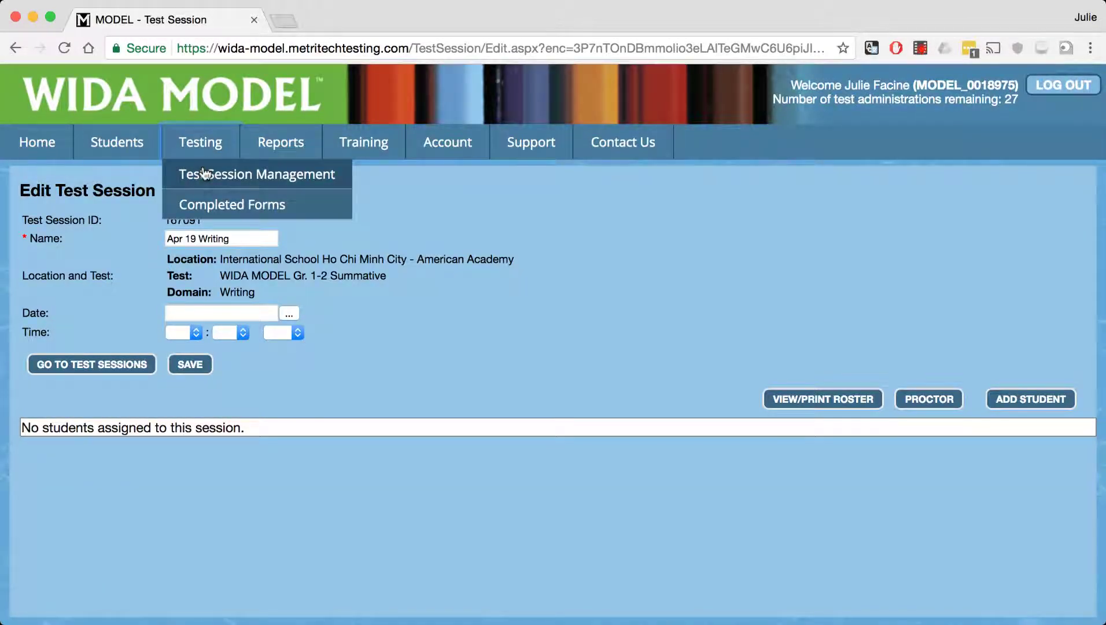
{"action": "left_click", "coordinate": [204, 173]}
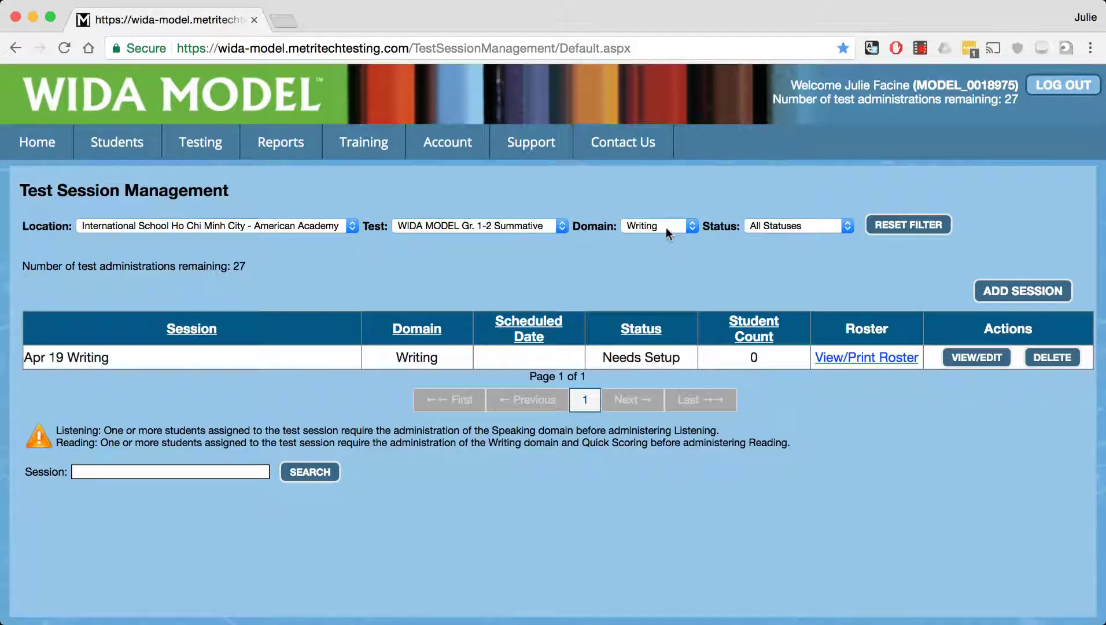
{"action": "left_click", "coordinate": [1001, 290]}
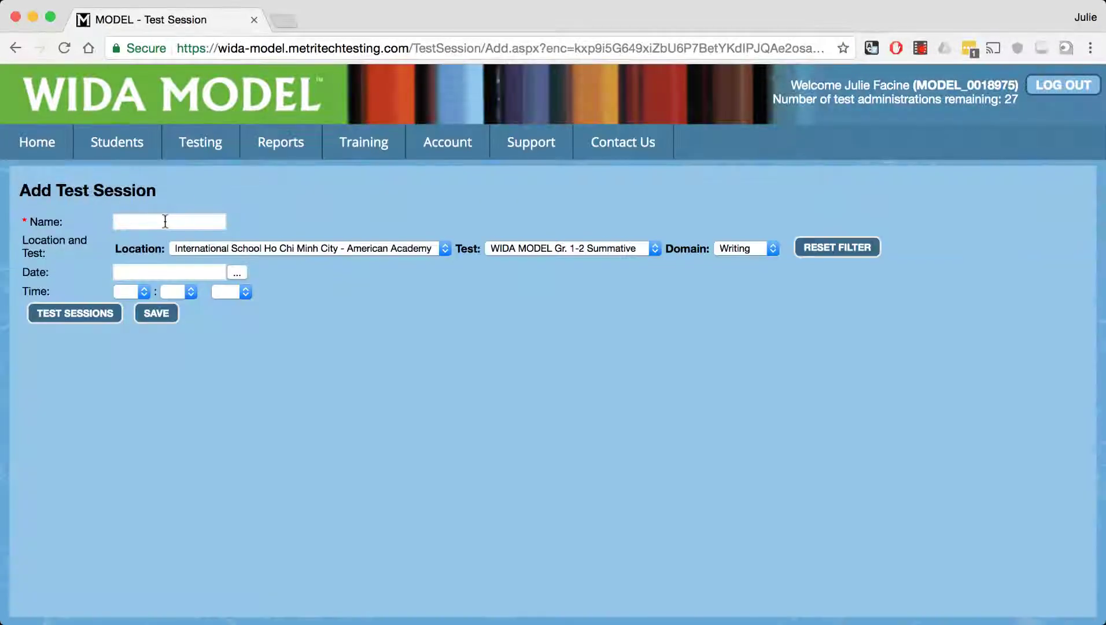
{"action": "left_click", "coordinate": [165, 222]}
{"action": "type", "text": "Apr "}
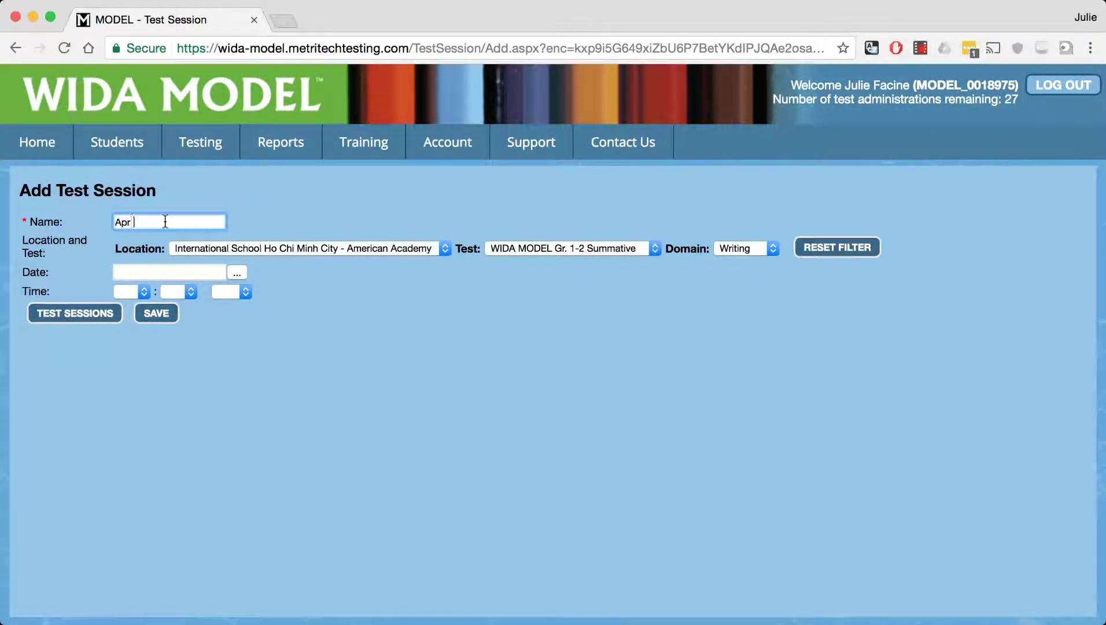
{"action": "type", "text": "19 Reading"}
{"action": "left_click", "coordinate": [756, 248]}
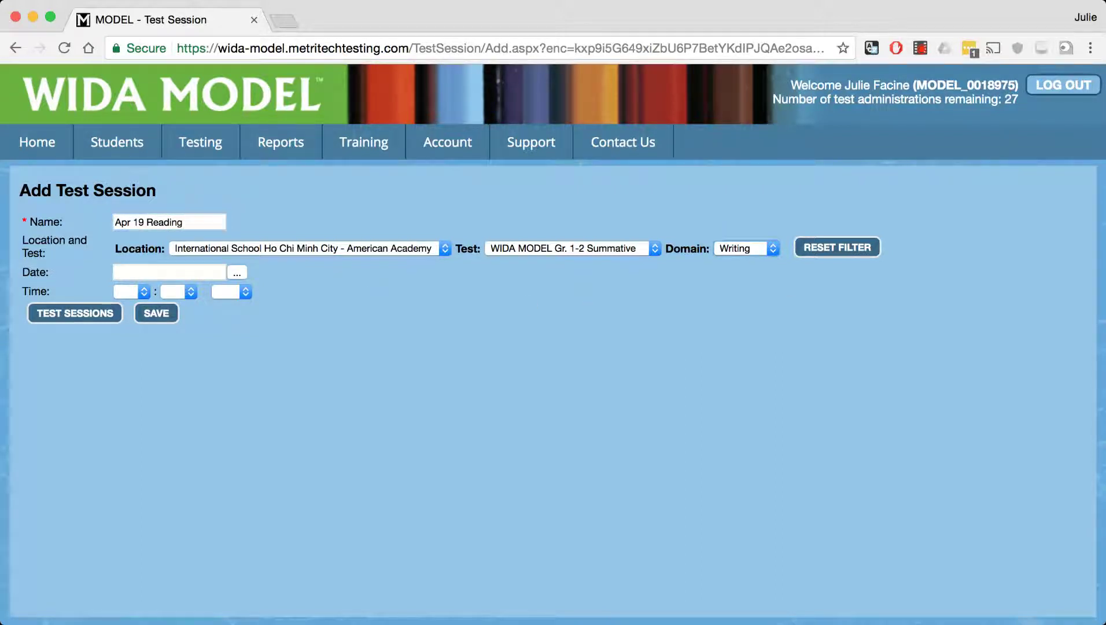
{"action": "left_click", "coordinate": [753, 258]}
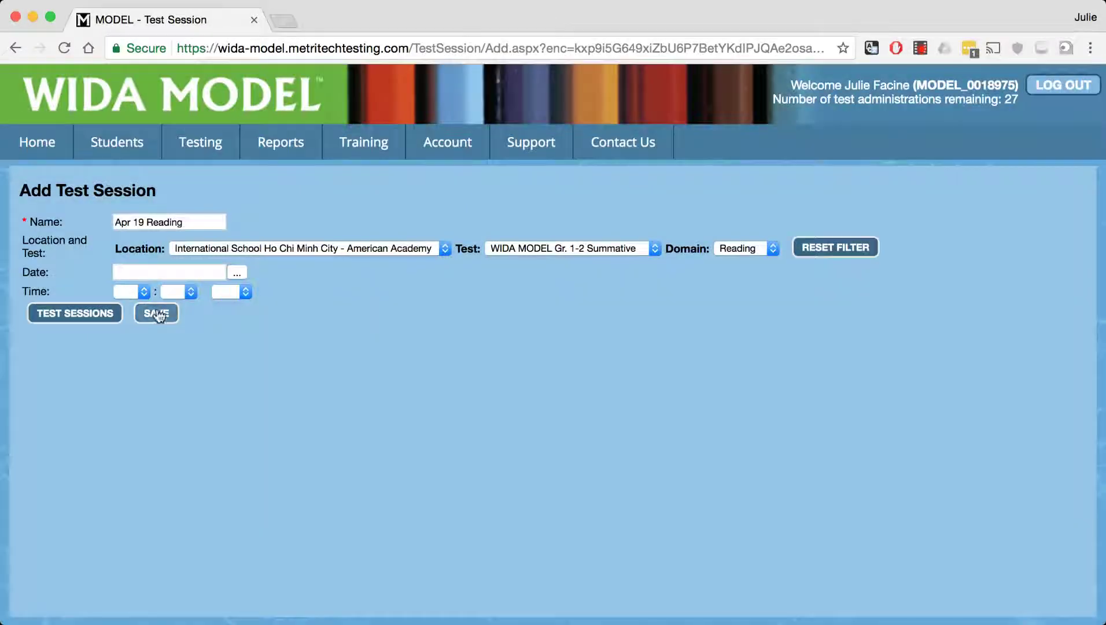
{"action": "left_click", "coordinate": [157, 314]}
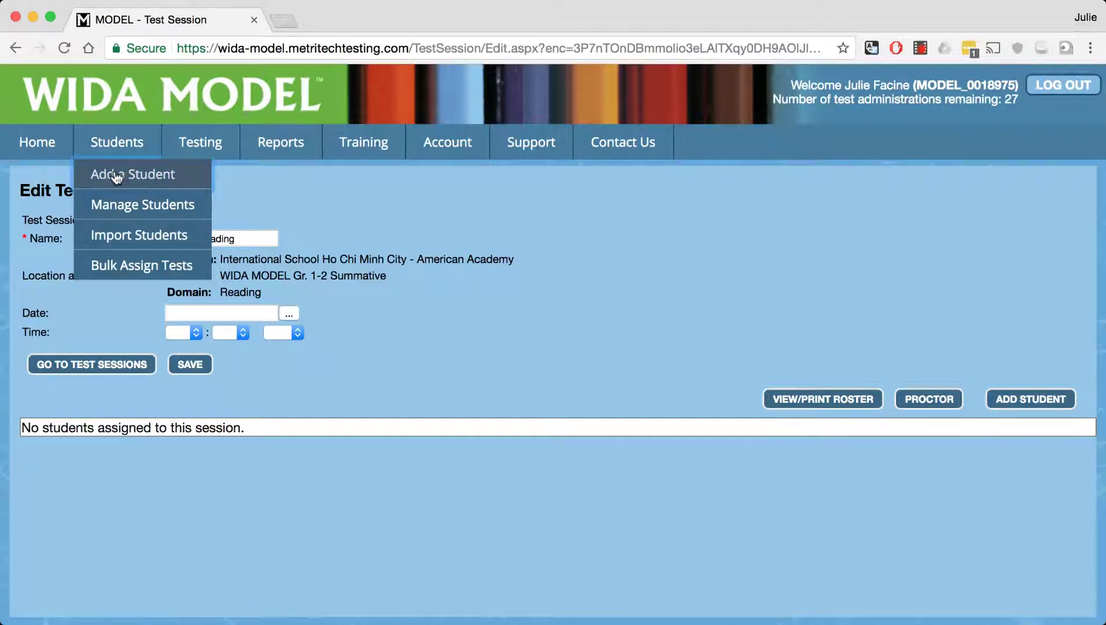
- Add a new student with the first and last name filled in and gender M, and save the record
{"action": "left_click", "coordinate": [113, 174]}
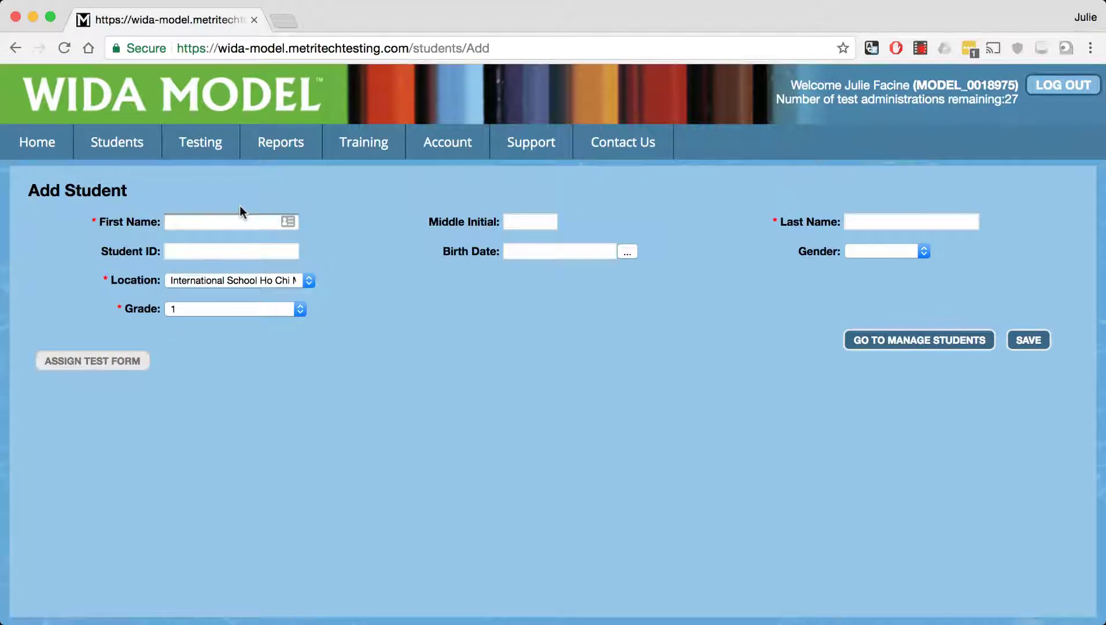
{"action": "left_click", "coordinate": [241, 223]}
{"action": "type", "text": "Joh"}
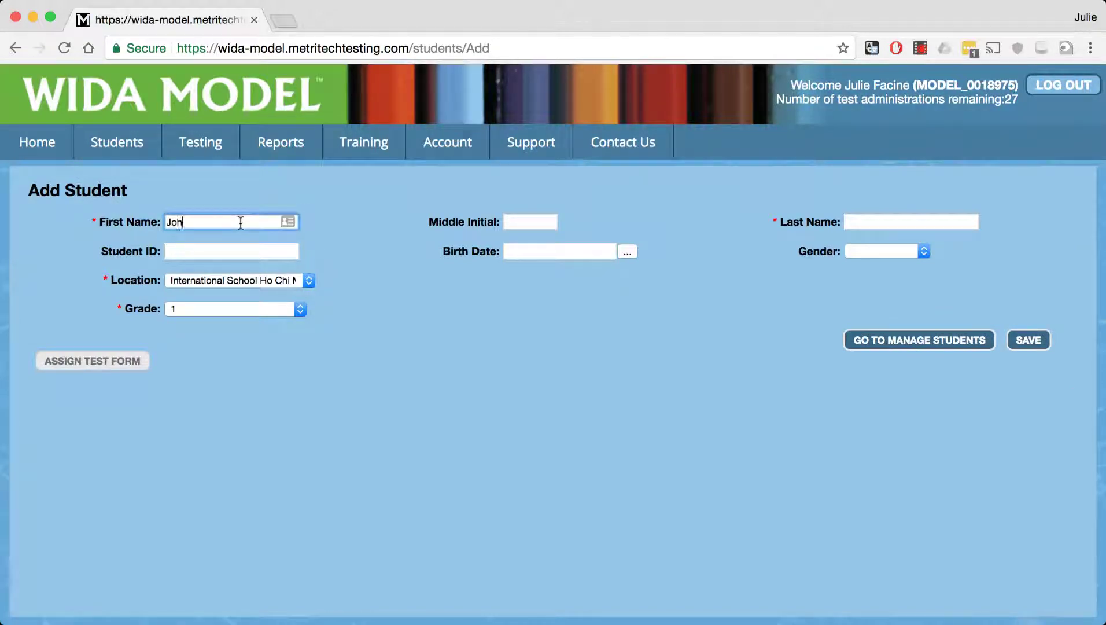
{"action": "key", "text": "Tab"}
{"action": "left_click", "coordinate": [213, 232]}
{"action": "type", "text": "n"}
{"action": "left_click", "coordinate": [854, 222]}
{"action": "type", "text": "Smith"}
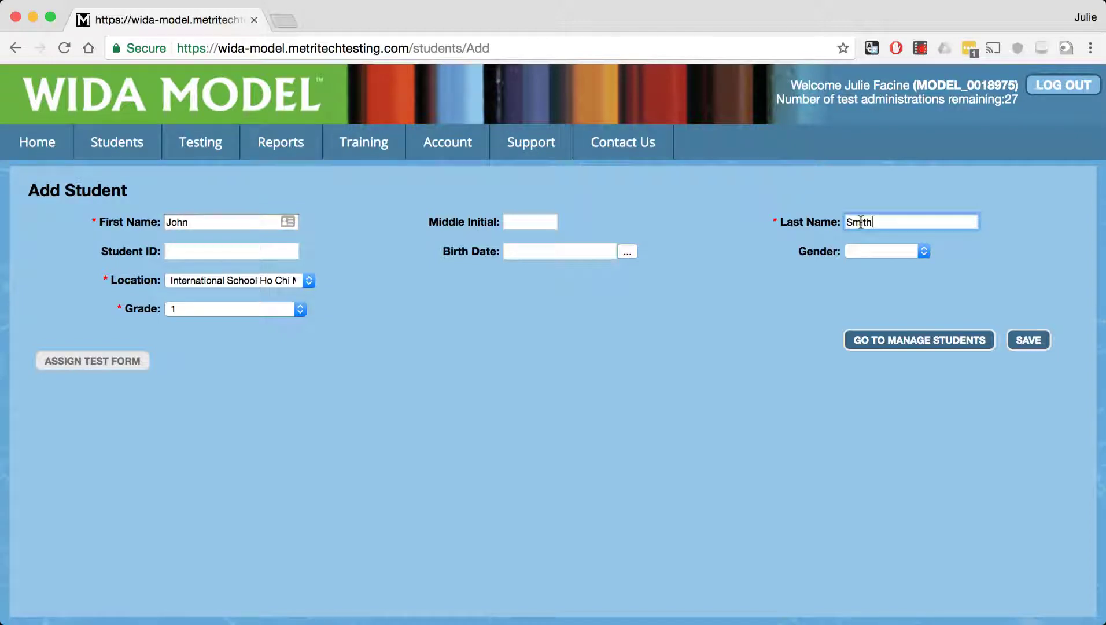
{"action": "left_click", "coordinate": [773, 328]}
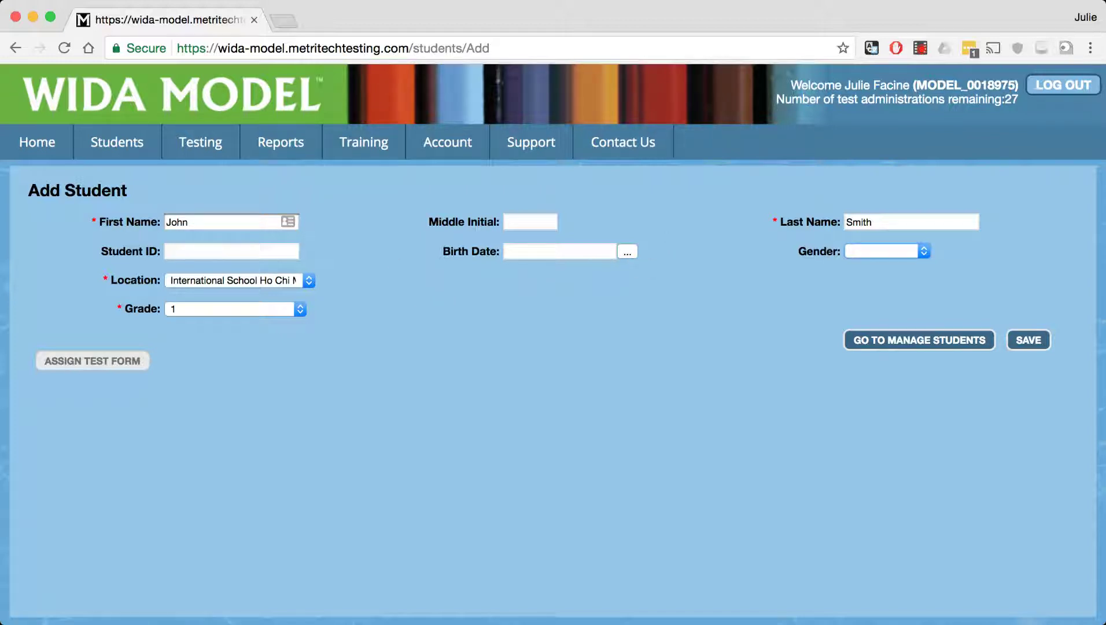
{"action": "key", "text": "m"}
{"action": "left_click", "coordinate": [1025, 341]}
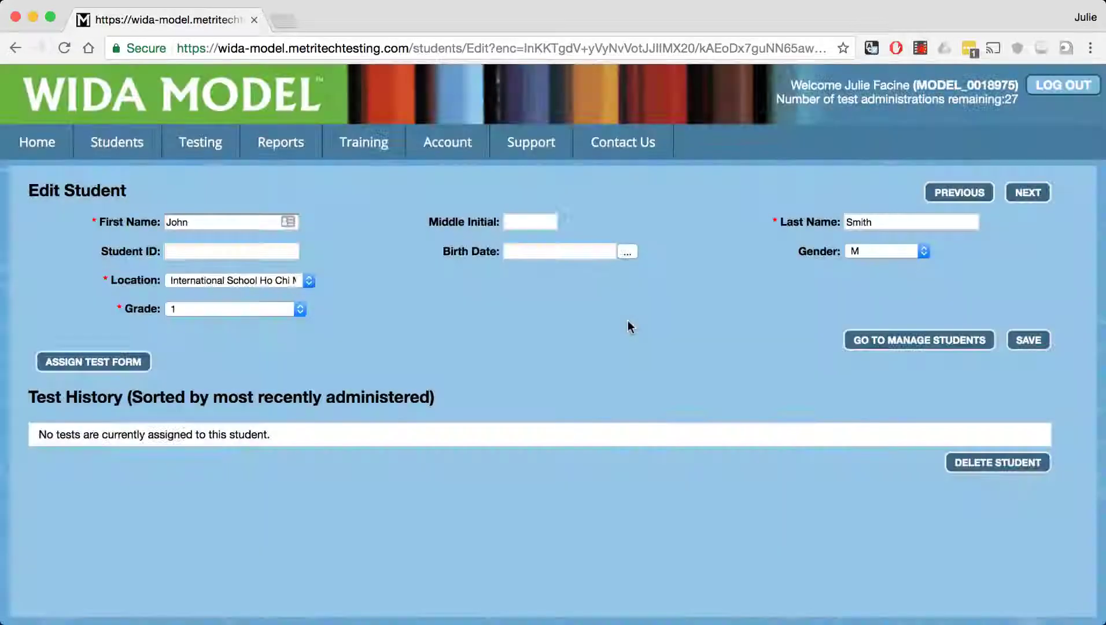
- Assign the student's test form as Administer in New/Existing Group, using the Apr 19 Listening, Apr 19 Writing and Apr 19 Reading sessions
{"action": "left_click", "coordinate": [128, 363]}
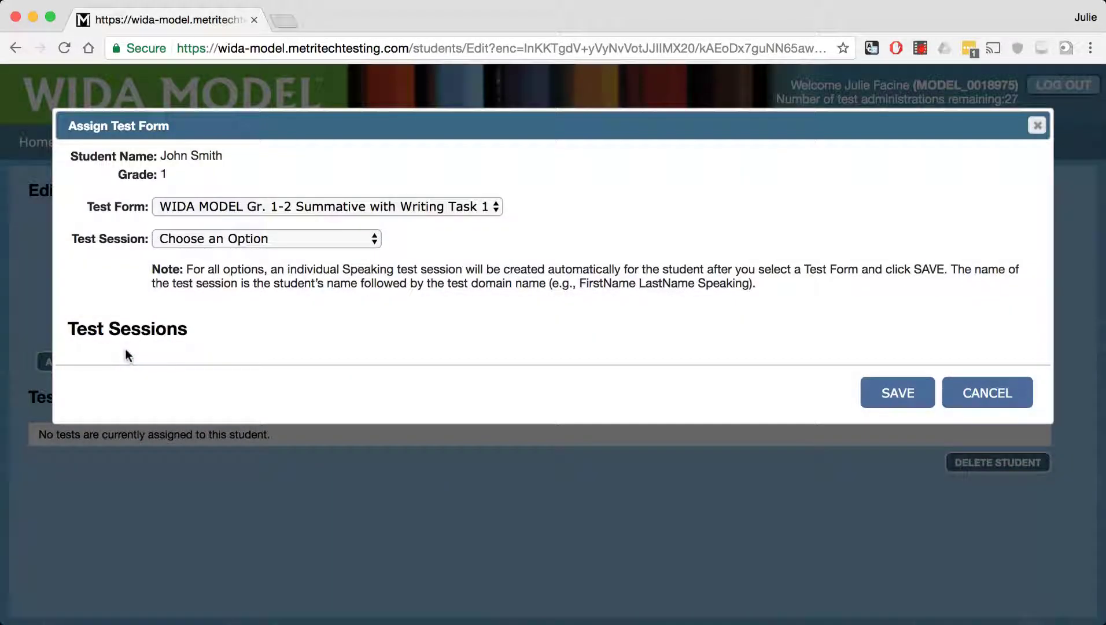
{"action": "left_click", "coordinate": [220, 239]}
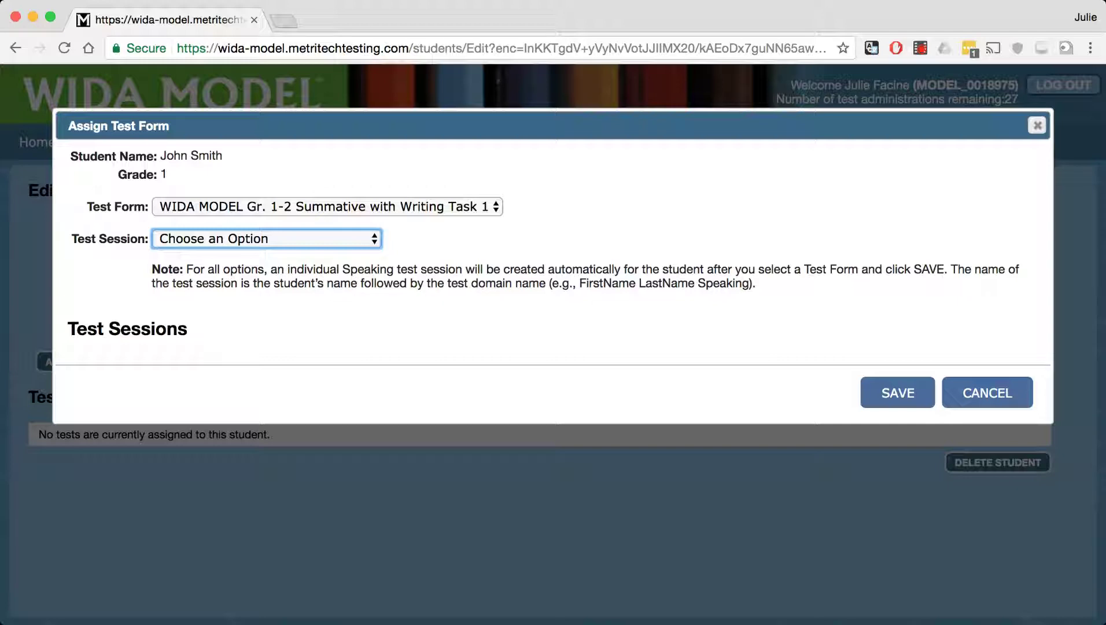
{"action": "left_click", "coordinate": [226, 268]}
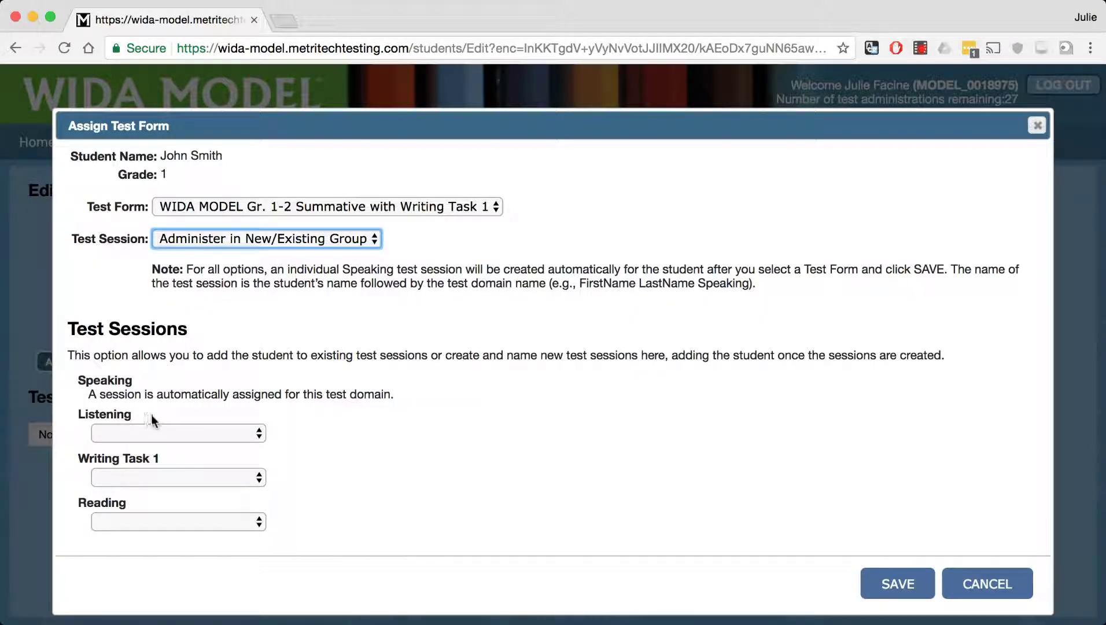
{"action": "left_click", "coordinate": [154, 433]}
{"action": "left_click", "coordinate": [155, 470]}
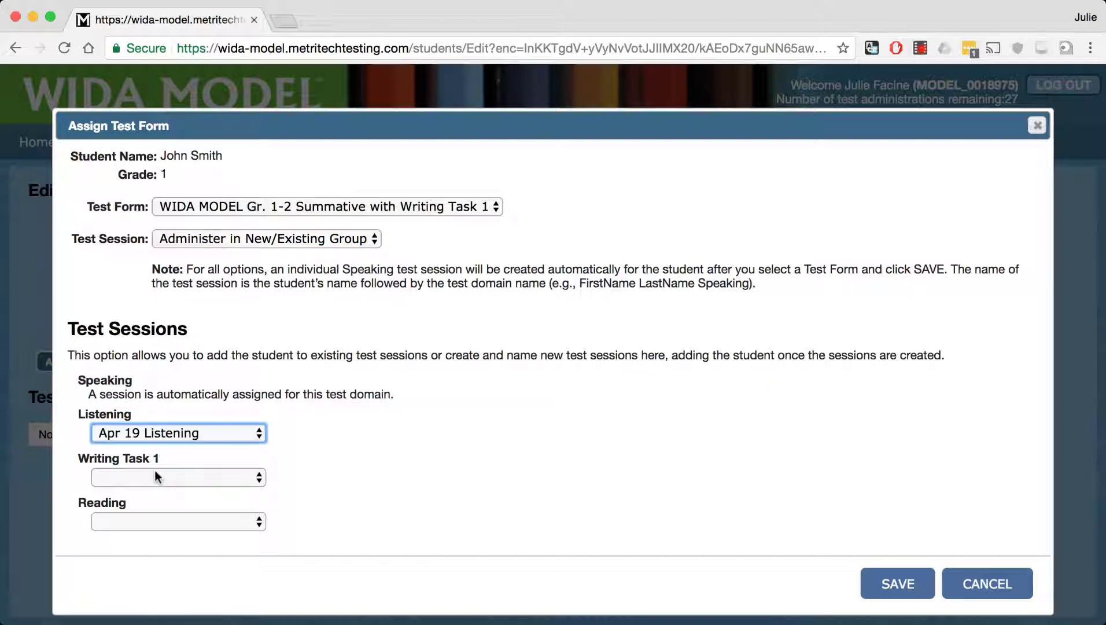
{"action": "left_click", "coordinate": [155, 470]}
{"action": "left_click", "coordinate": [161, 518]}
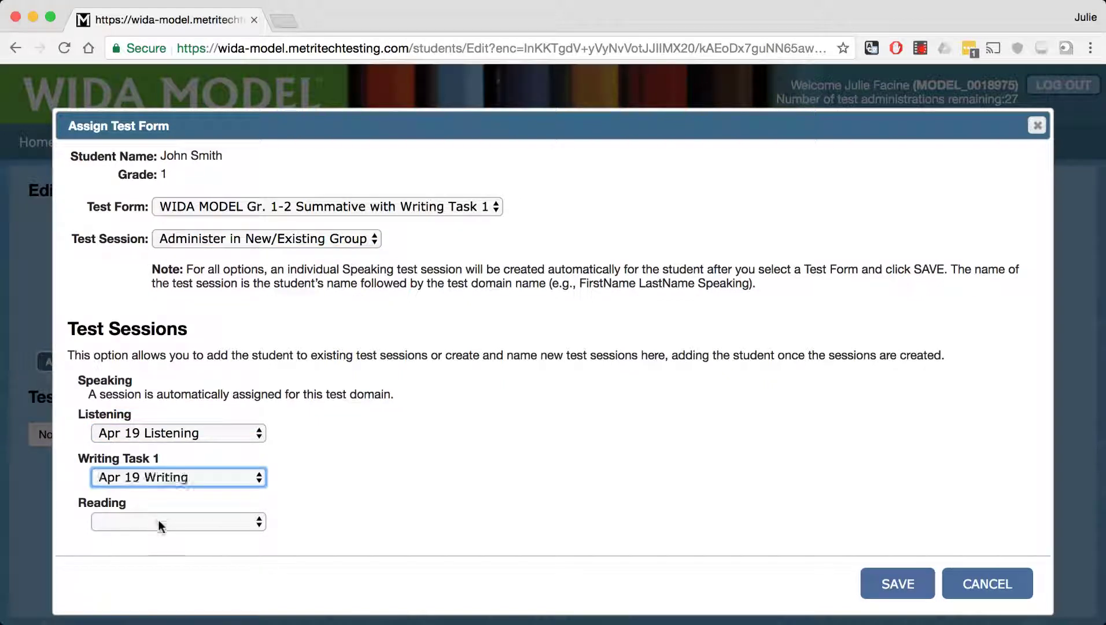
{"action": "left_click", "coordinate": [159, 520]}
{"action": "left_click", "coordinate": [162, 555]}
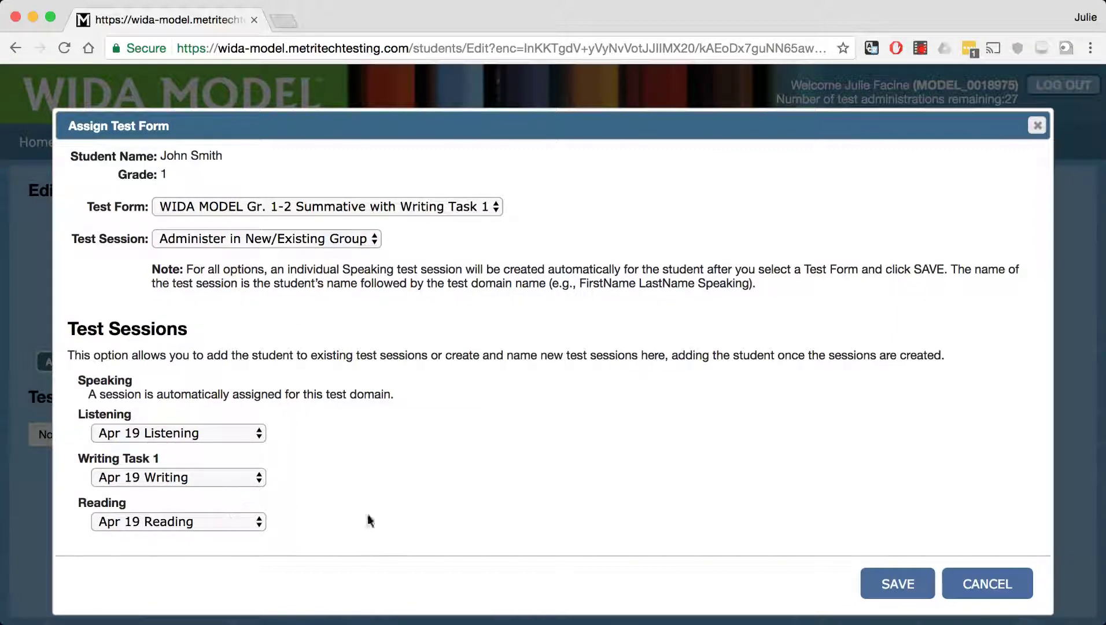
{"action": "left_click", "coordinate": [873, 582]}
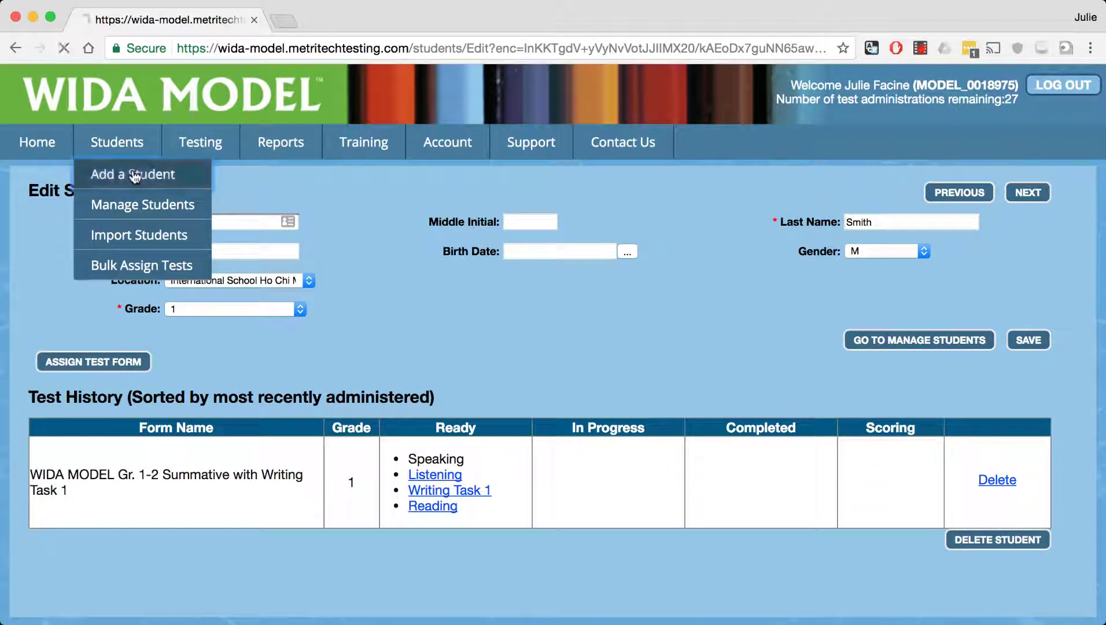
- Add a second student with only the first and last name filled in, and save the record
{"action": "left_click", "coordinate": [132, 174]}
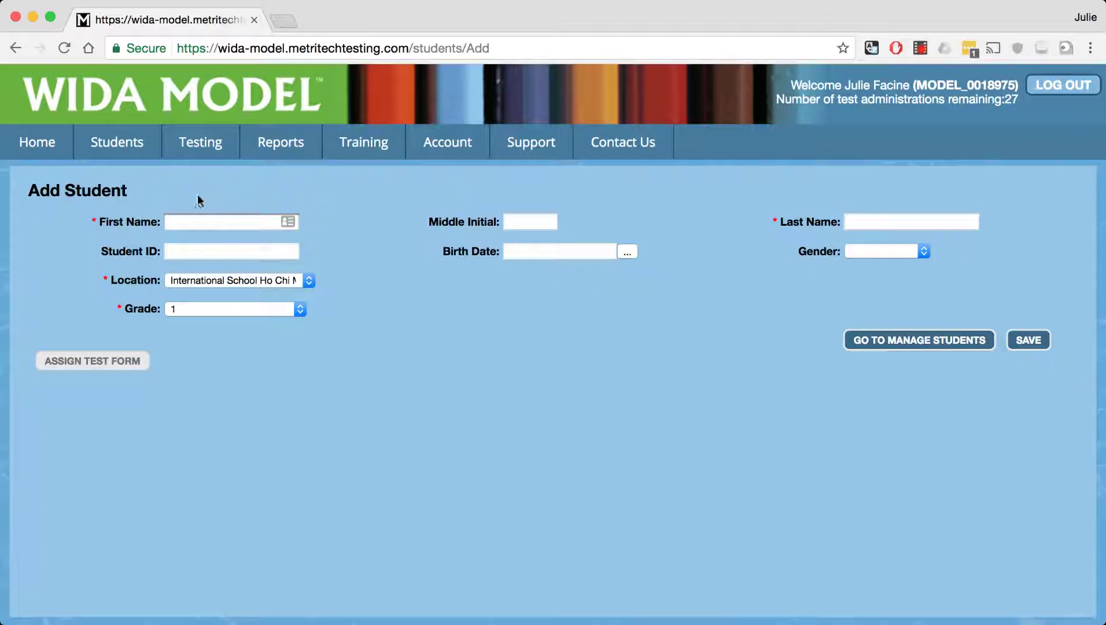
{"action": "left_click", "coordinate": [197, 215]}
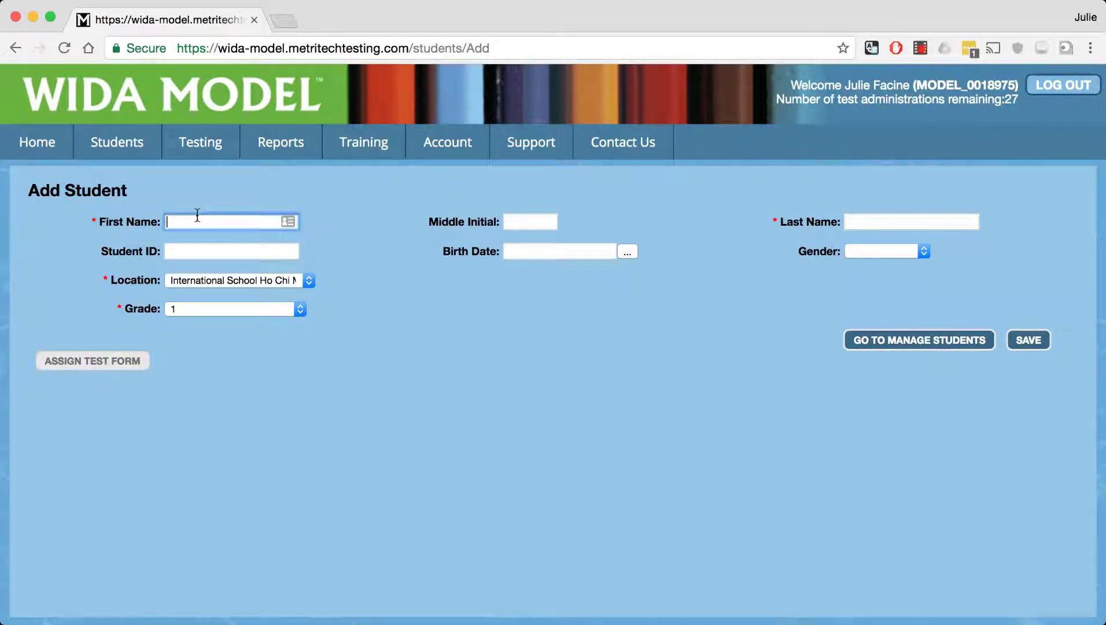
{"action": "type", "text": "John"}
{"action": "left_click", "coordinate": [864, 221]}
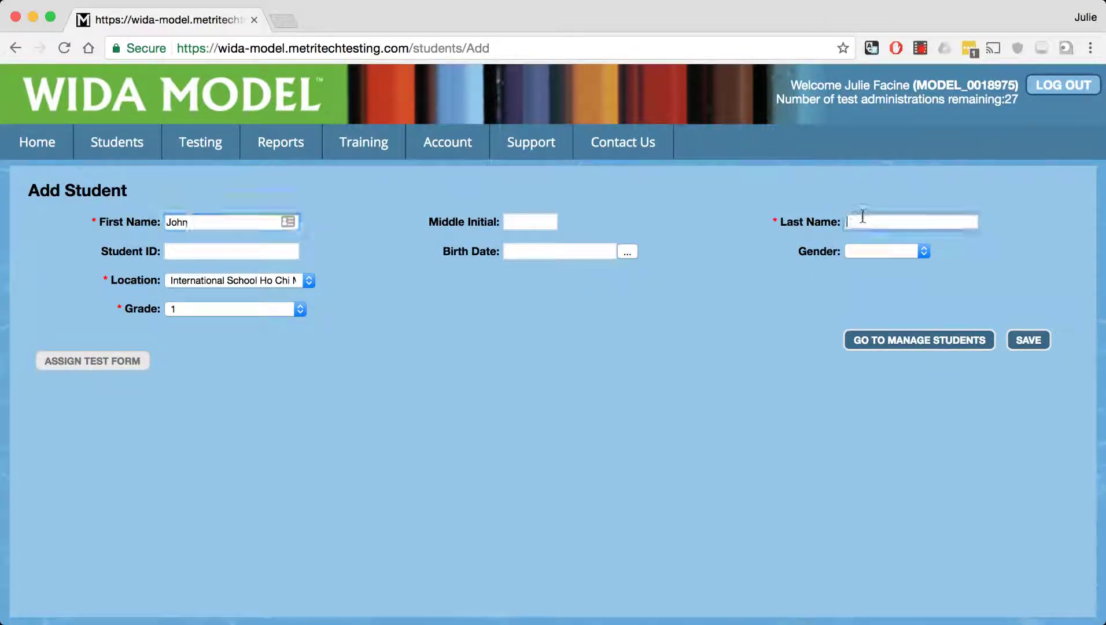
{"action": "type", "text": "Doe"}
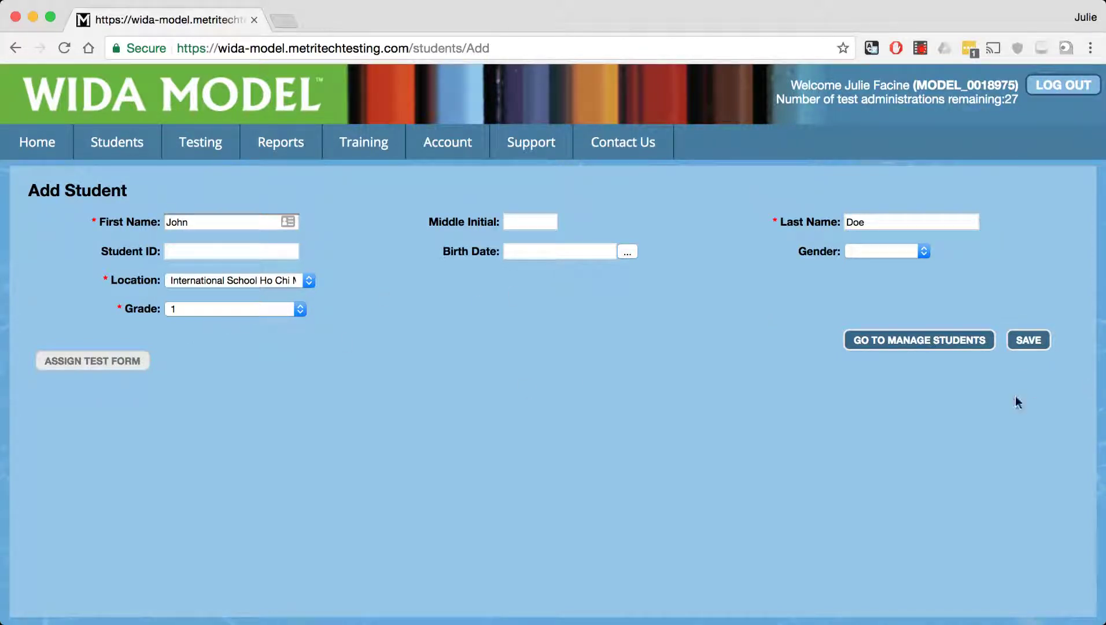
{"action": "left_click", "coordinate": [1025, 341]}
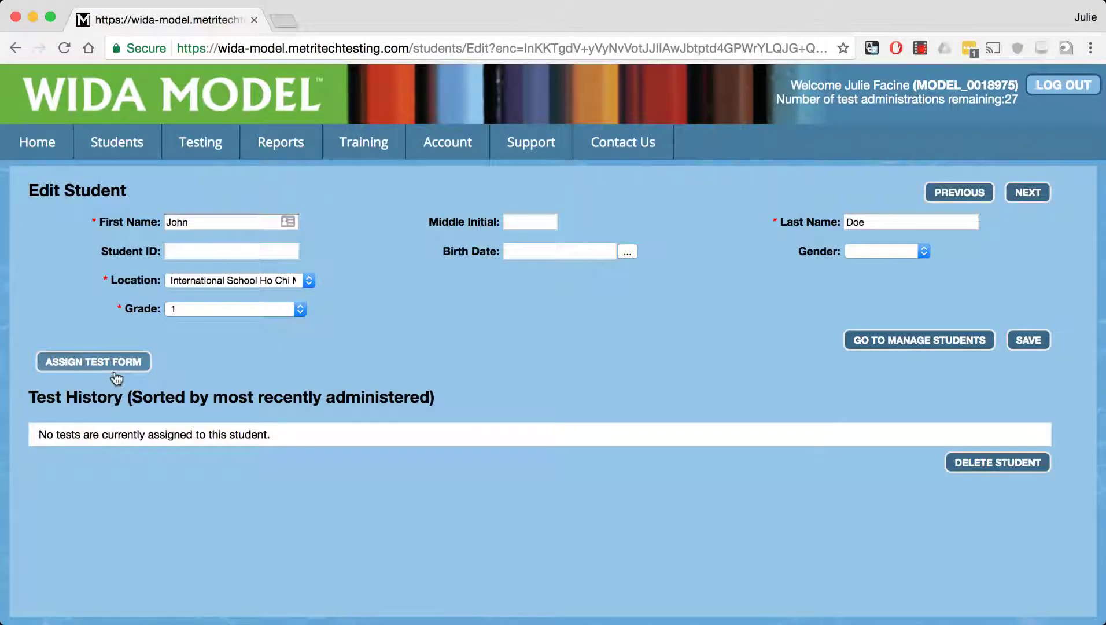
- Assign the second student's test form as Administer in New/Existing Group with the Apr 19 Listening, Apr 19 Writing and Apr 19 Reading sessions, and save
{"action": "left_click", "coordinate": [92, 361]}
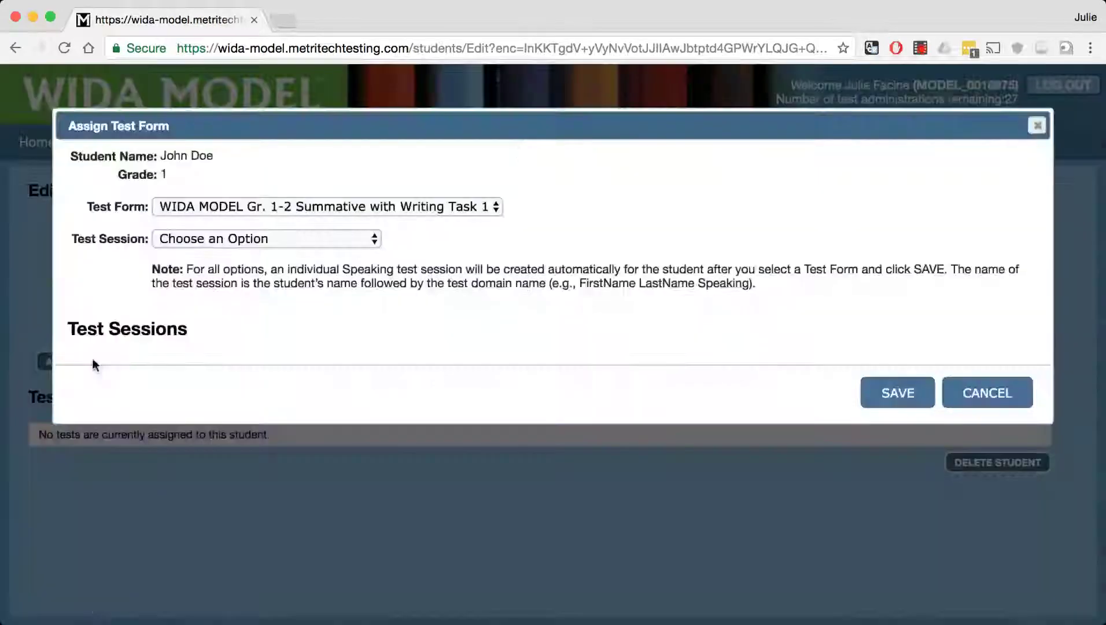
{"action": "left_click", "coordinate": [275, 239]}
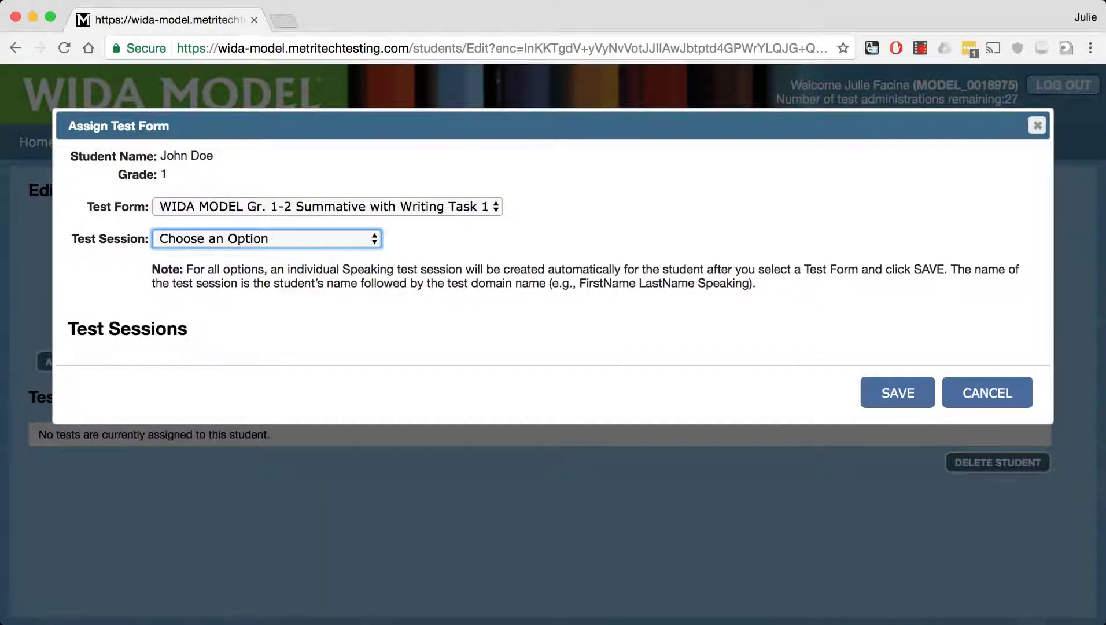
{"action": "left_click", "coordinate": [434, 277]}
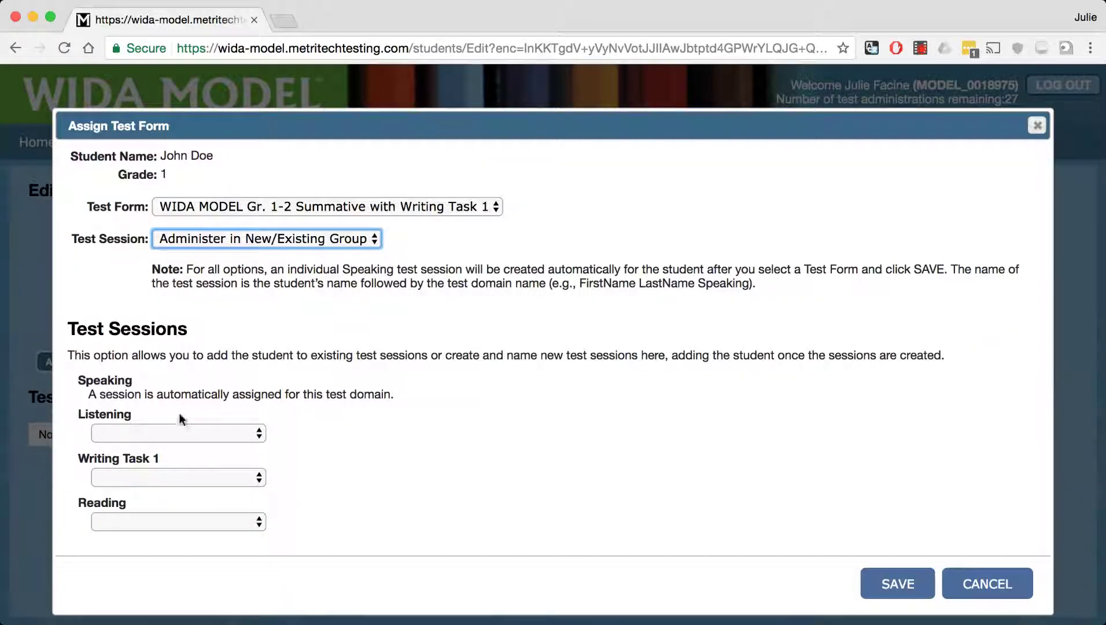
{"action": "left_click", "coordinate": [183, 434]}
{"action": "left_click", "coordinate": [183, 466]}
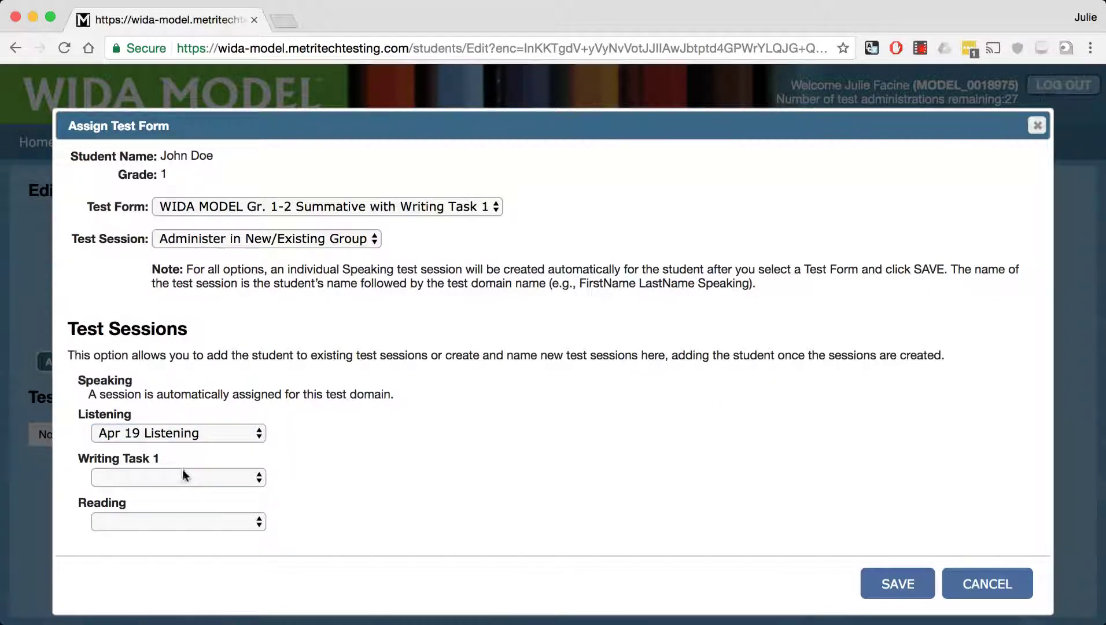
{"action": "left_click", "coordinate": [185, 477]}
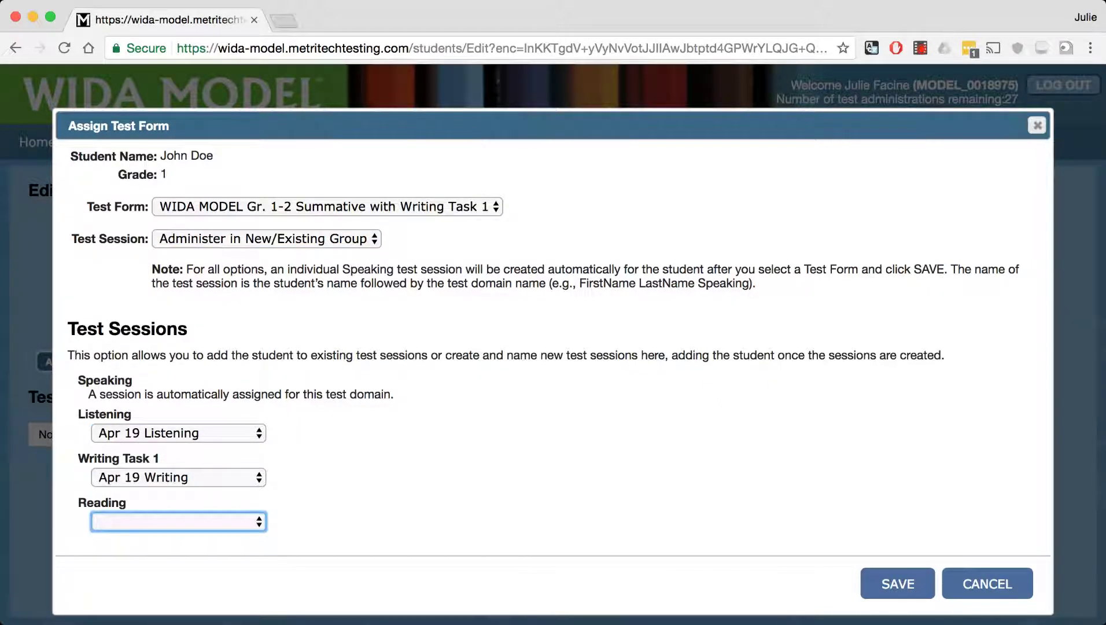
{"action": "key", "text": "Down"}
{"action": "left_click", "coordinate": [890, 581]}
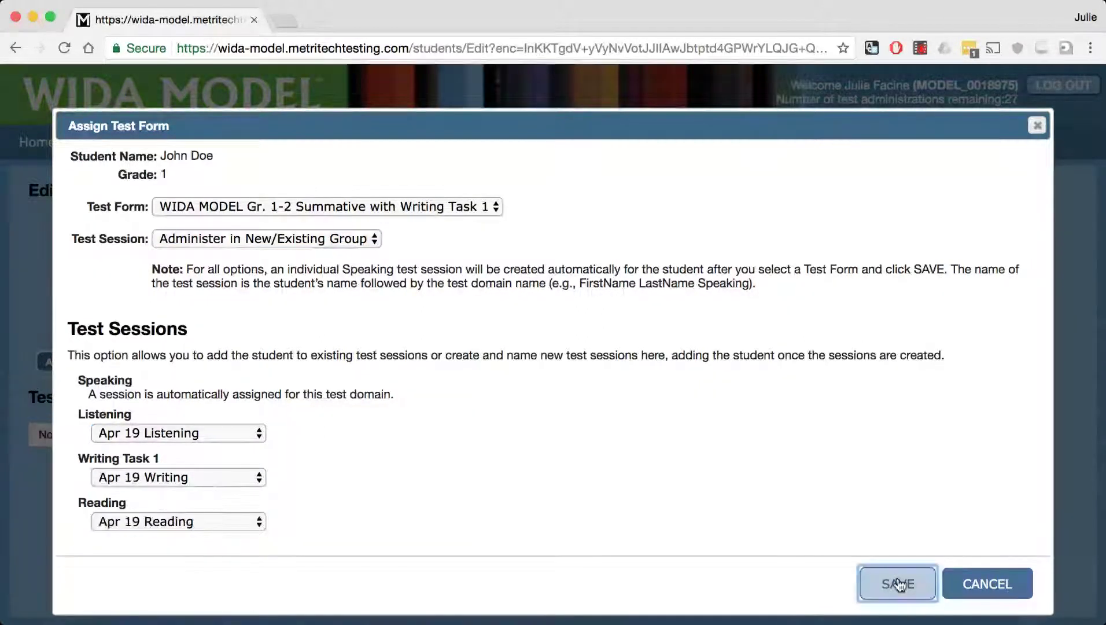